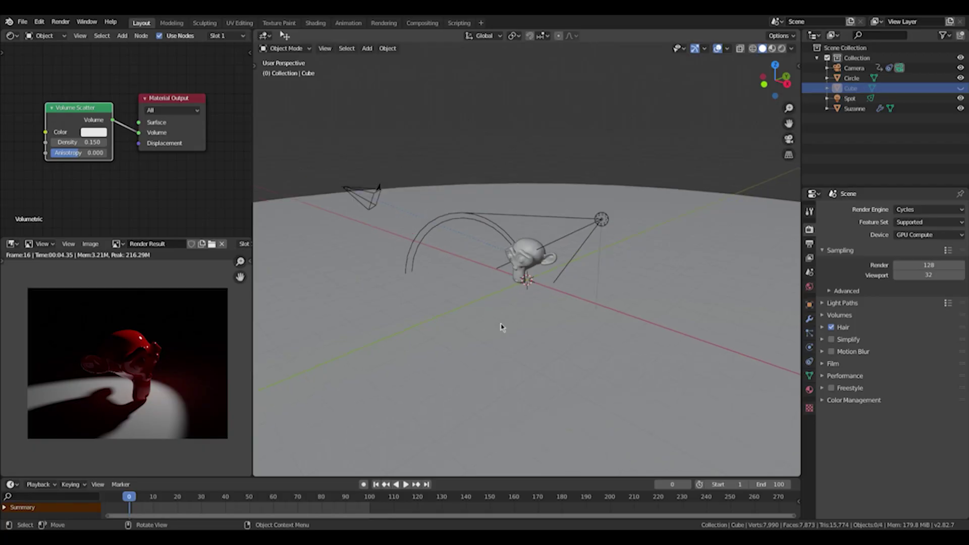
# Select the camera and move it to a new position in the scene
pyautogui.scroll(-3, 476, 303)
pyautogui.moveTo(503, 317); pyautogui.dragTo(381, 303, button='middle')
pyautogui.scroll(2, 384, 308)
pyautogui.click(356, 218)
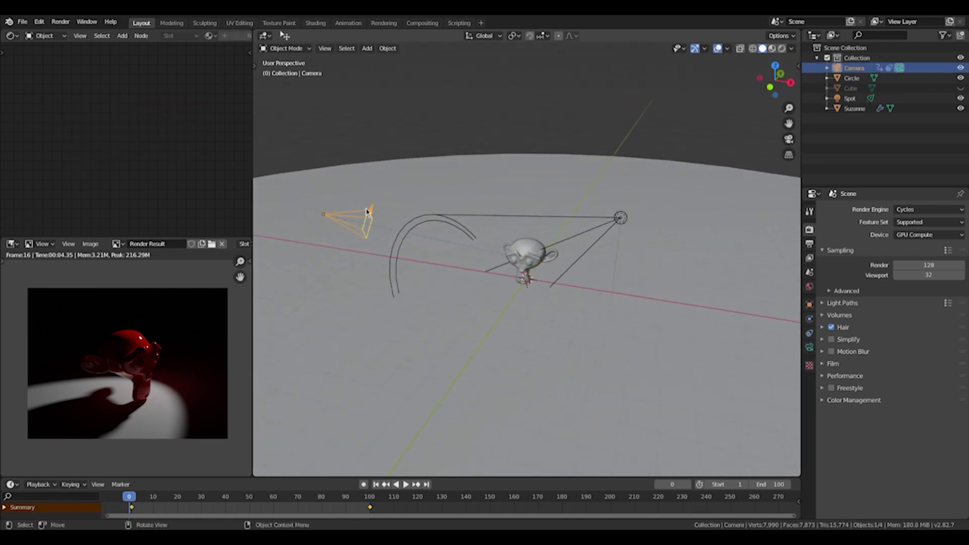
pyautogui.press('g')
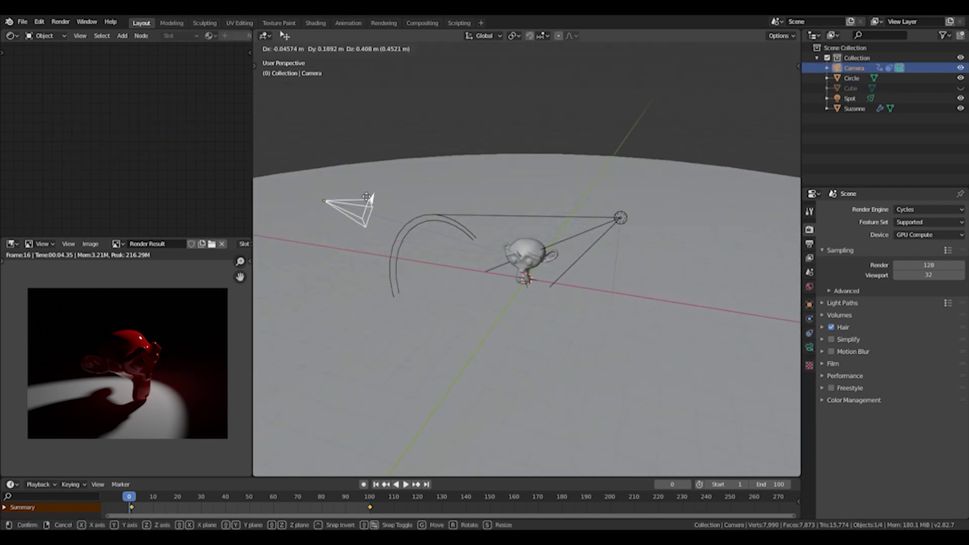
pyautogui.click(367, 210)
# Check the camera's Track To constraint, then place the camera low beside the circle path
pyautogui.click(810, 334)
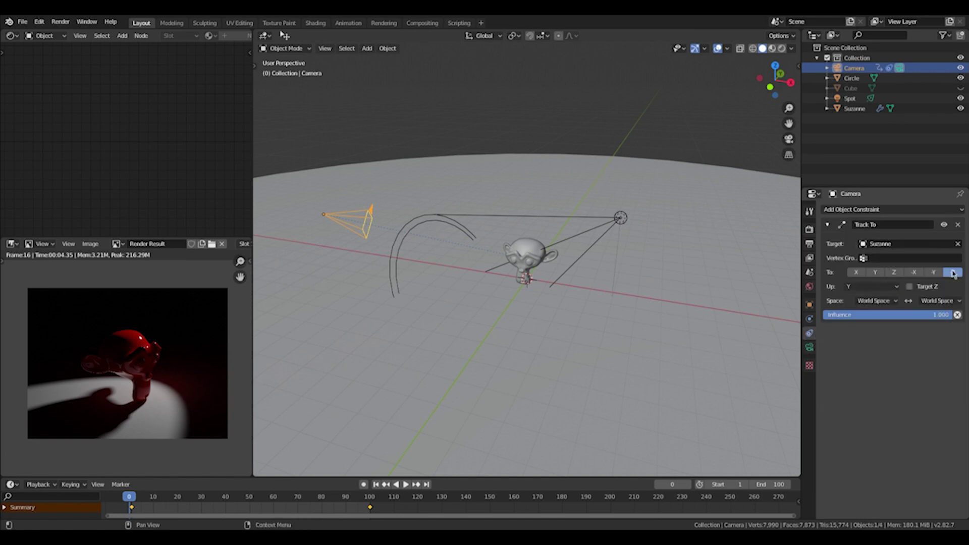
pyautogui.press('g')
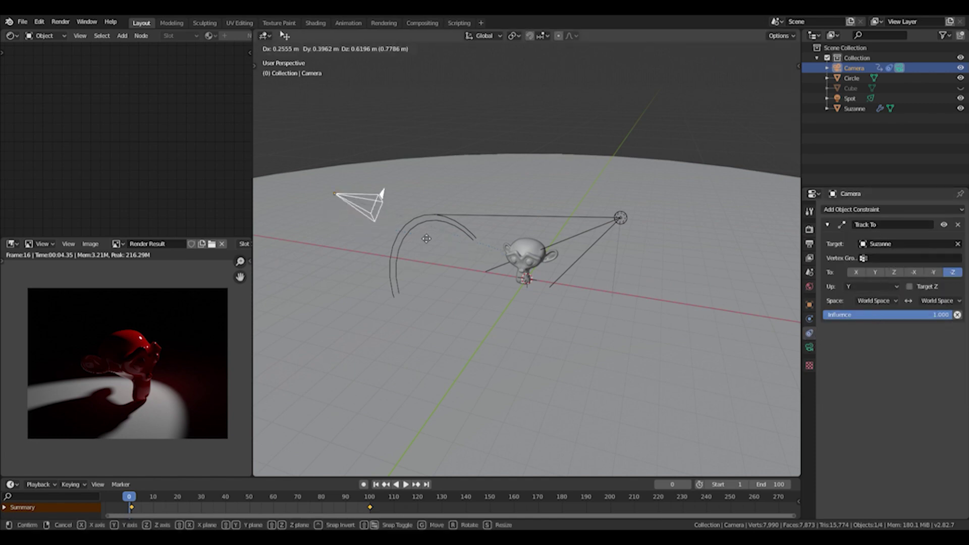
pyautogui.click(452, 344)
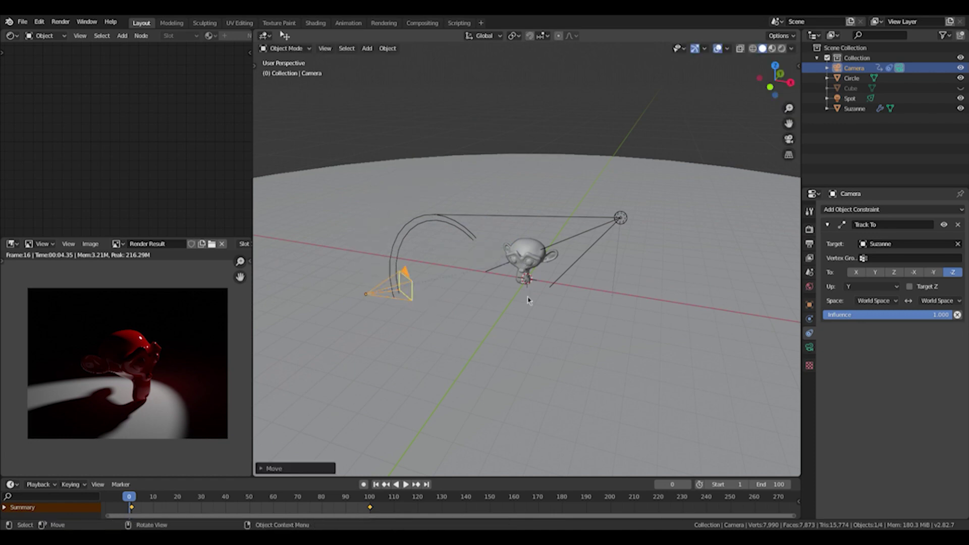
pyautogui.moveTo(528, 300); pyautogui.dragTo(595, 238, button='middle')
# Play the animation through the camera view, stopping at frame 41
pyautogui.click(634, 200)
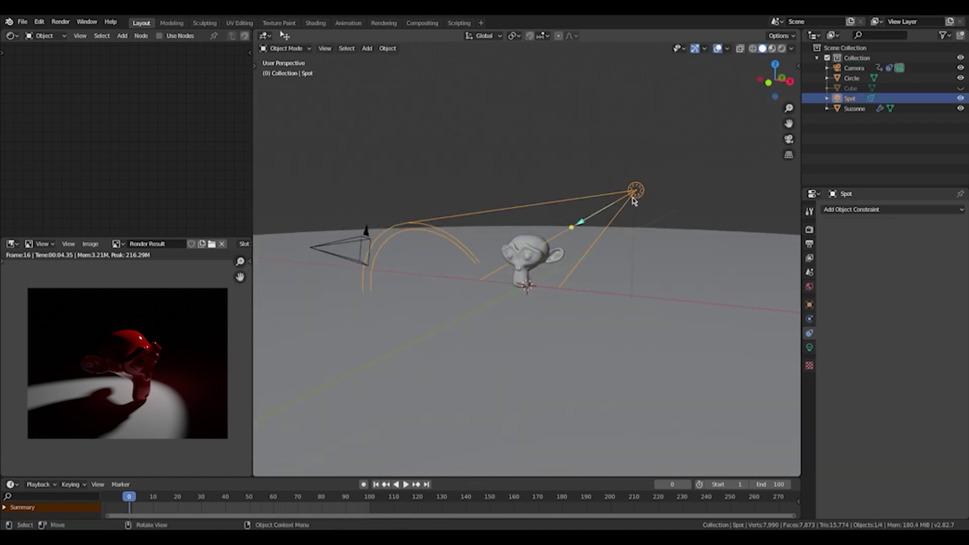
pyautogui.press('g')
pyautogui.press('Escape')
pyautogui.moveTo(480, 192); pyautogui.dragTo(489, 223, button='middle')
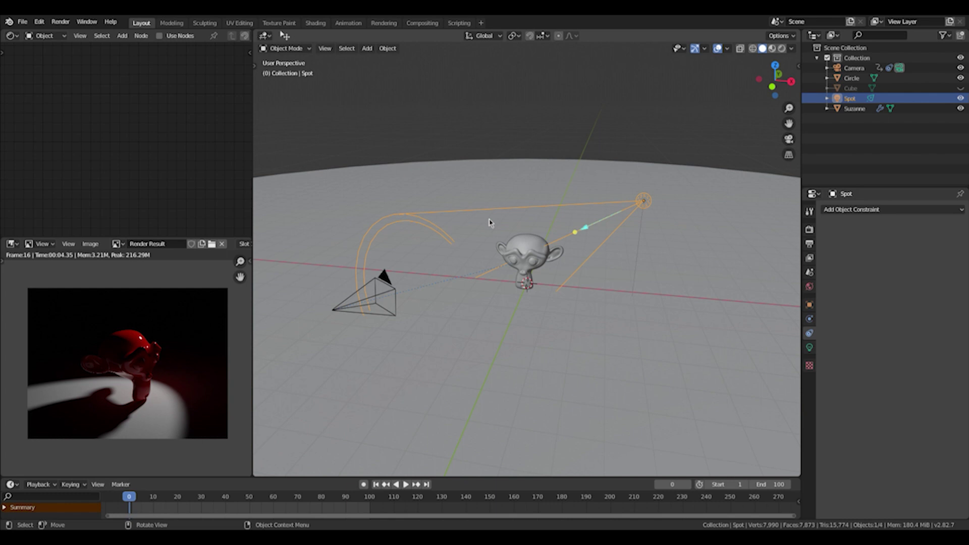
pyautogui.press('space')
pyautogui.moveTo(345, 428); pyautogui.dragTo(413, 338, button='middle')
pyautogui.press('KP_0')
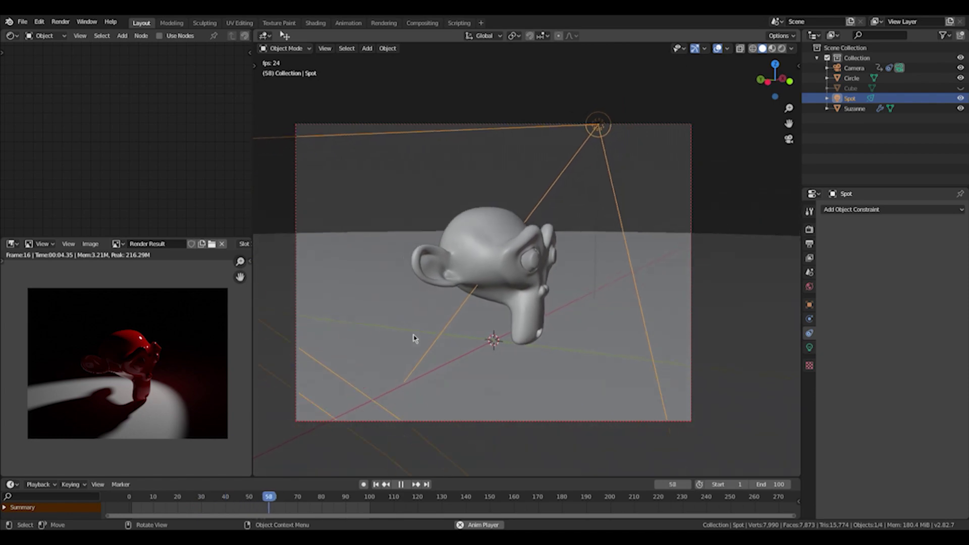
pyautogui.press('space')
# Preview the spotlit Suzanne in Rendered shading, then return to Solid shading
pyautogui.press('z')
pyautogui.click(481, 333)
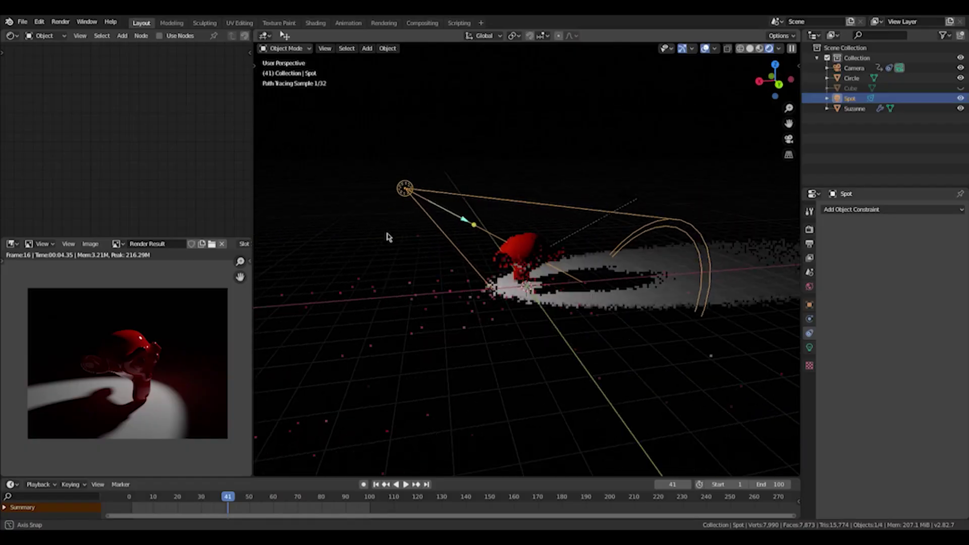
pyautogui.moveTo(390, 233)
pyautogui.mouseDown(button='middle')
pyautogui.moveTo(654, 243)
pyautogui.moveTo(493, 234)
pyautogui.moveTo(473, 262)
pyautogui.moveTo(520, 260)
pyautogui.mouseUp(button='middle')
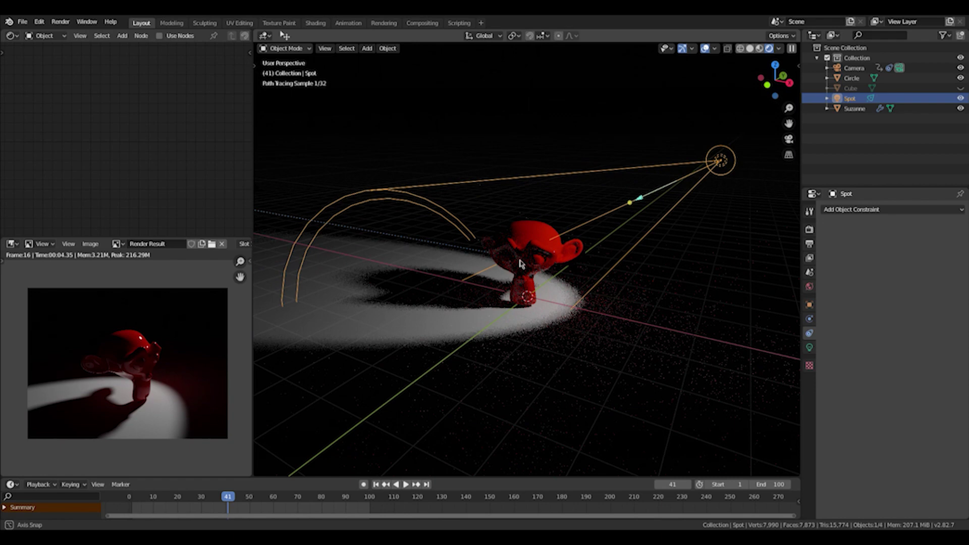
pyautogui.press('z')
pyautogui.click(596, 258)
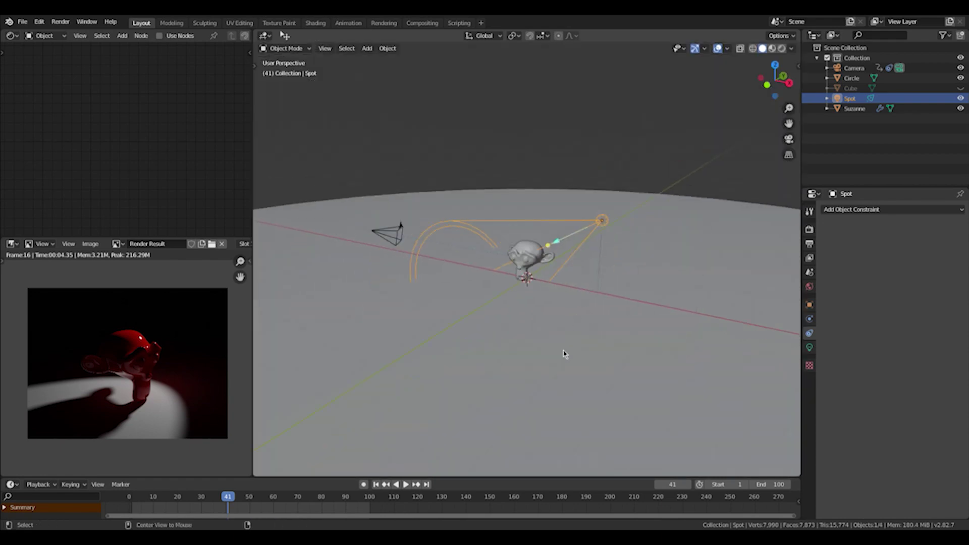
# Unhide the volume cube, show its material, and view the fog in Rendered shading through the camera
pyautogui.hotkey('alt', 'h')
pyautogui.click(588, 194)
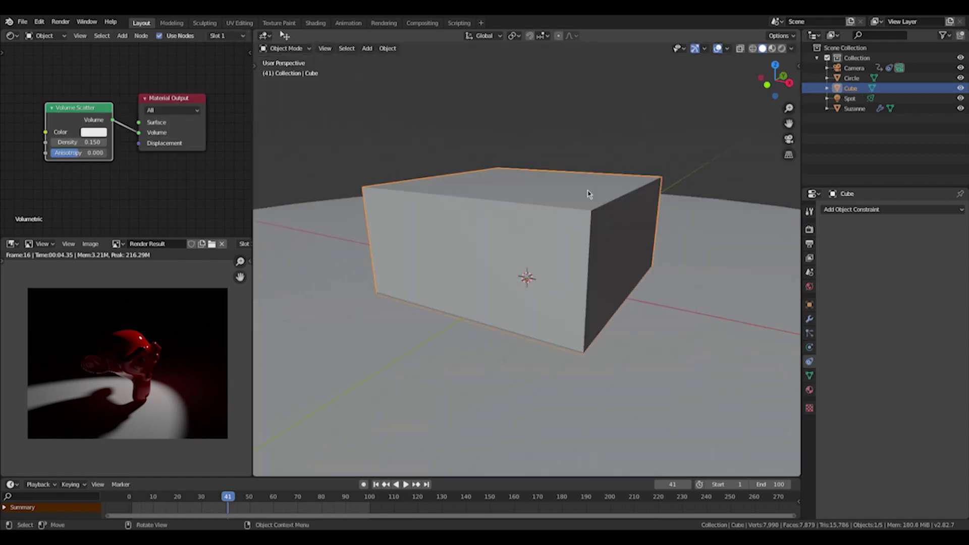
pyautogui.moveTo(588, 195); pyautogui.dragTo(821, 386, button='middle')
pyautogui.click(810, 390)
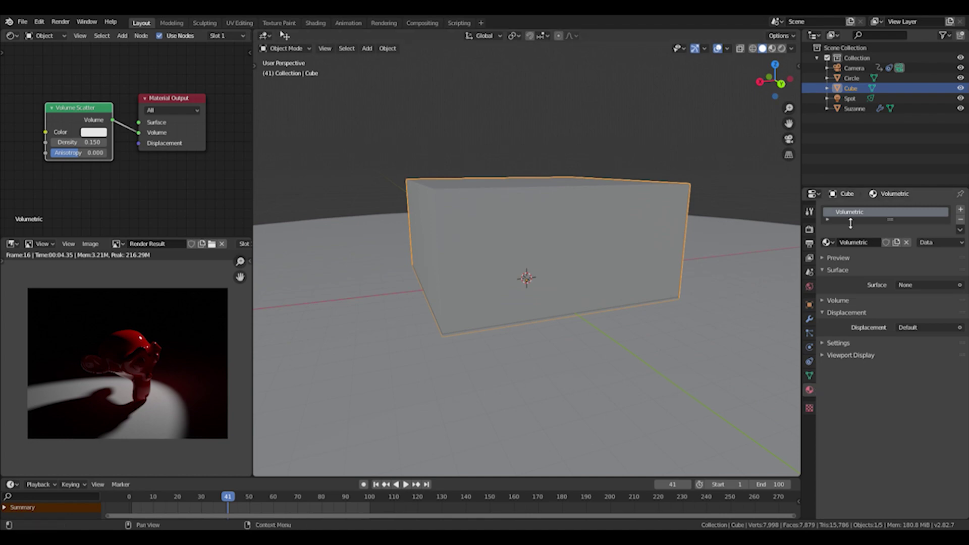
pyautogui.scroll(-2, 136, 106)
pyautogui.scroll(2, 134, 188)
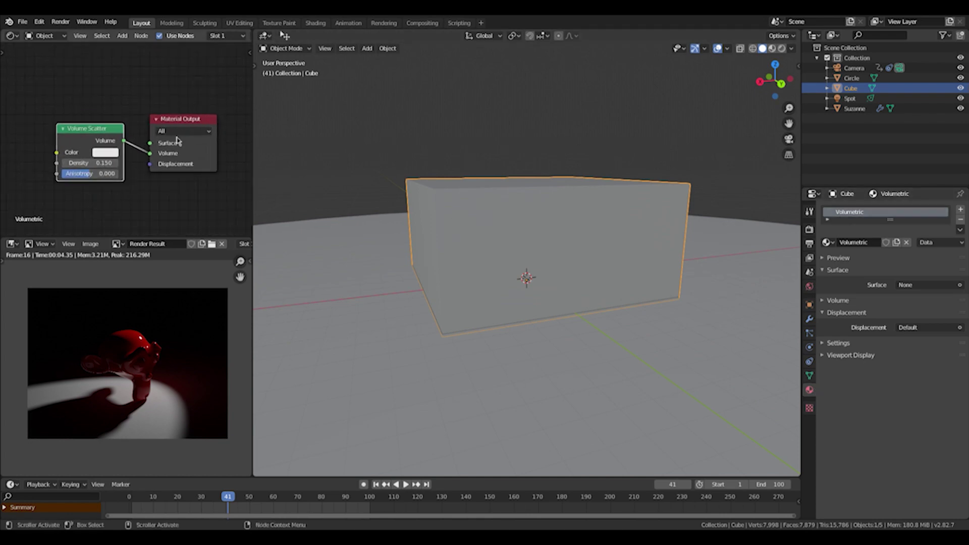
pyautogui.press('KP_0')
pyautogui.press('z')
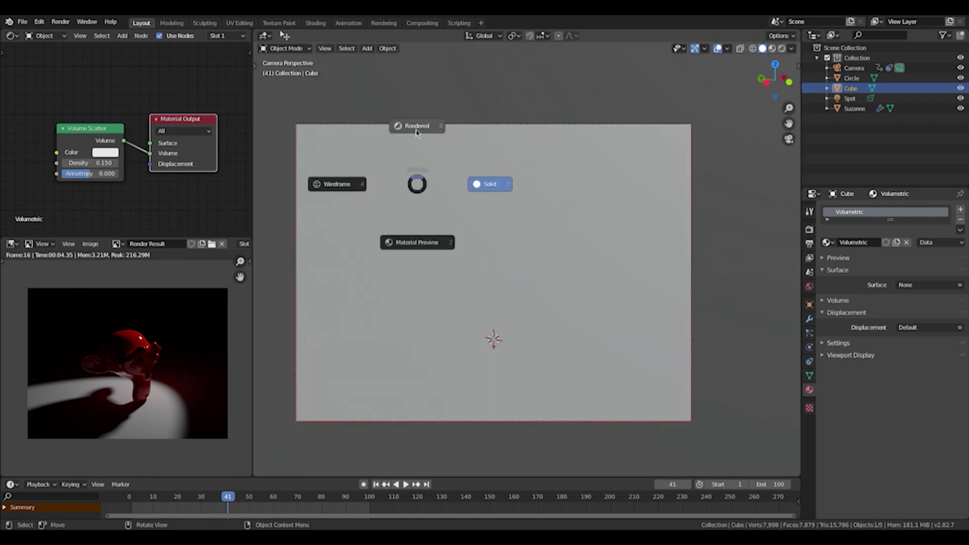
pyautogui.click(417, 132)
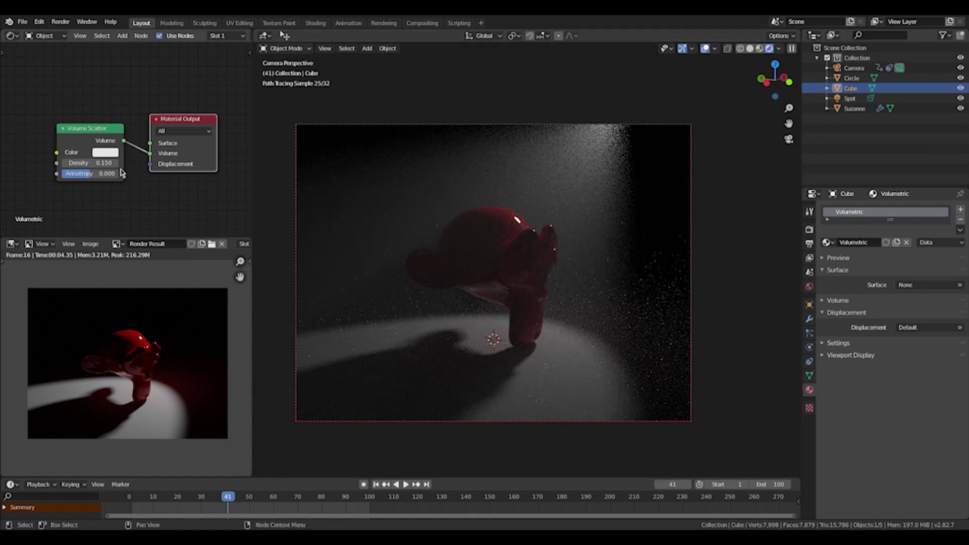
# Try Volume Scatter densities of 0.790 and 0.020, settling on 0.150
pyautogui.moveTo(94, 166); pyautogui.dragTo(132, 166)
pyautogui.click(101, 163)
pyautogui.write('0.02')
pyautogui.press('Return')
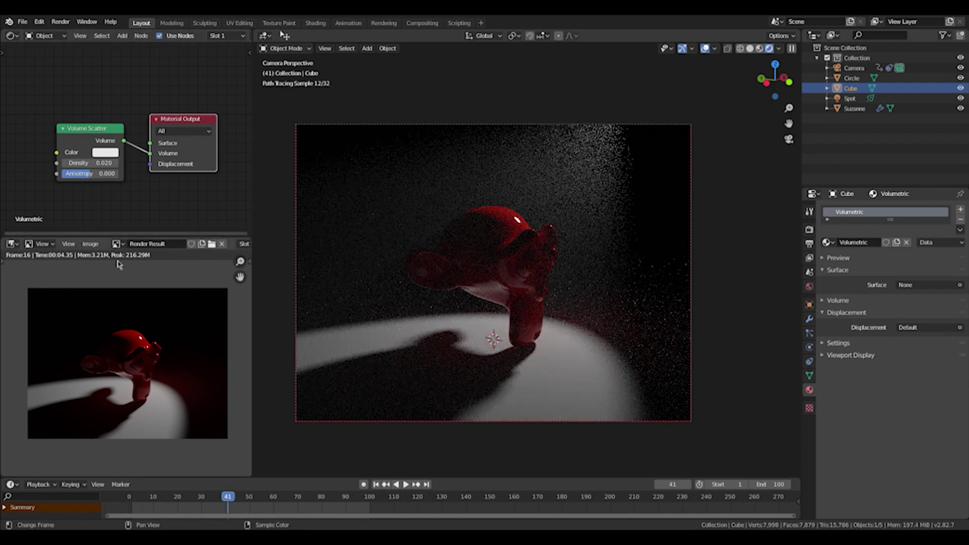
pyautogui.click(101, 163)
pyautogui.write('0.15')
pyautogui.press('Return')
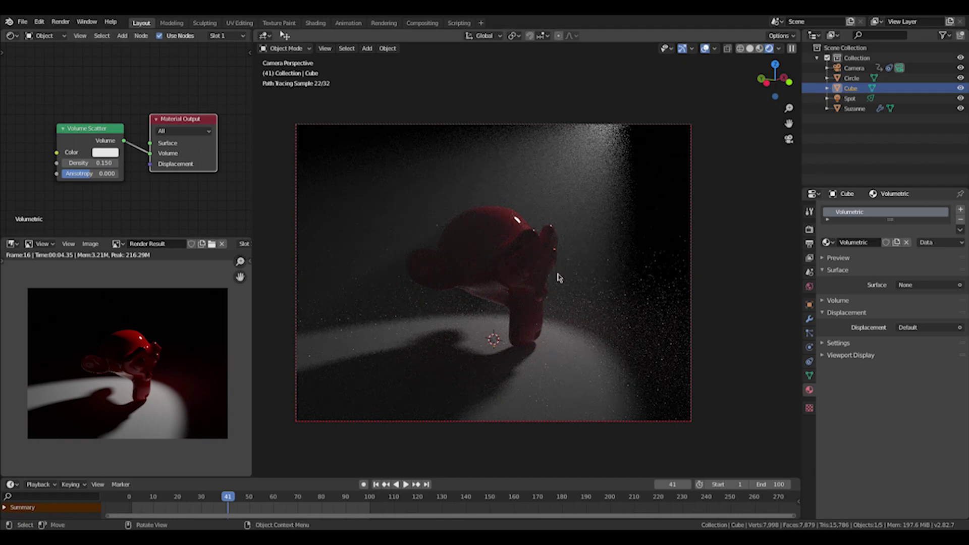
# Play the foggy animation, then render frame 21 with F12
pyautogui.press('space')
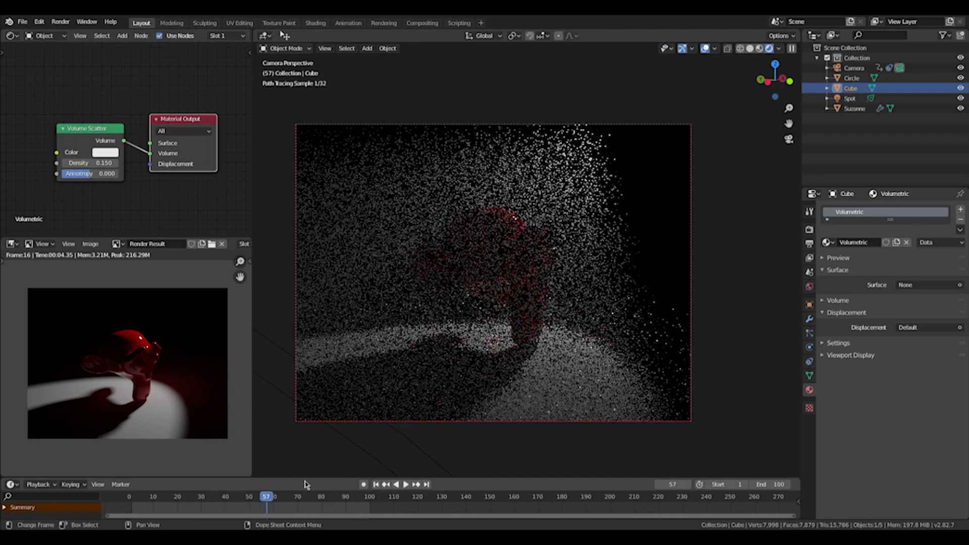
pyautogui.press('space')
pyautogui.moveTo(225, 500); pyautogui.dragTo(180, 500)
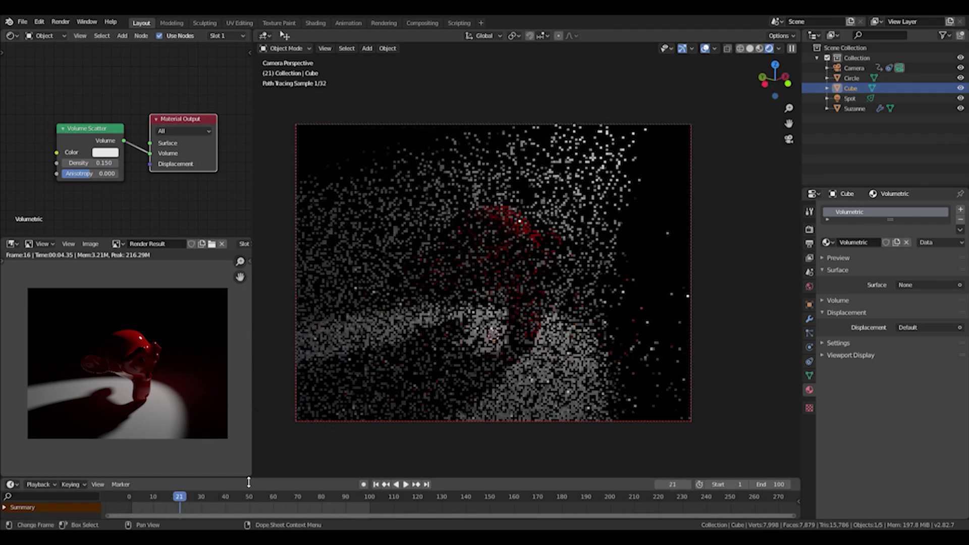
pyautogui.press('F12')
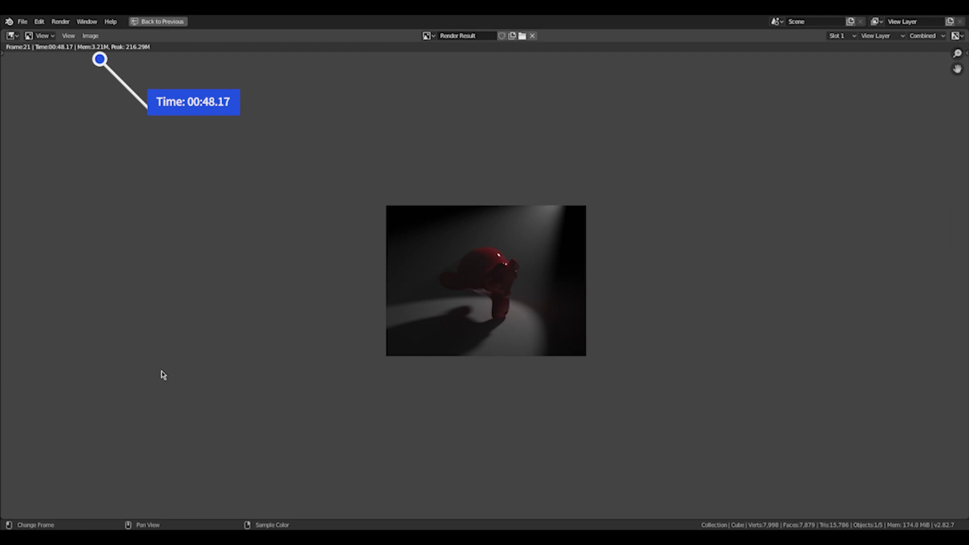
# Wait for the Cycles render of frame 21 to finish in 48.17 seconds
pyautogui.scroll(5, 554, 339)
pyautogui.scroll(-1, 515, 318)
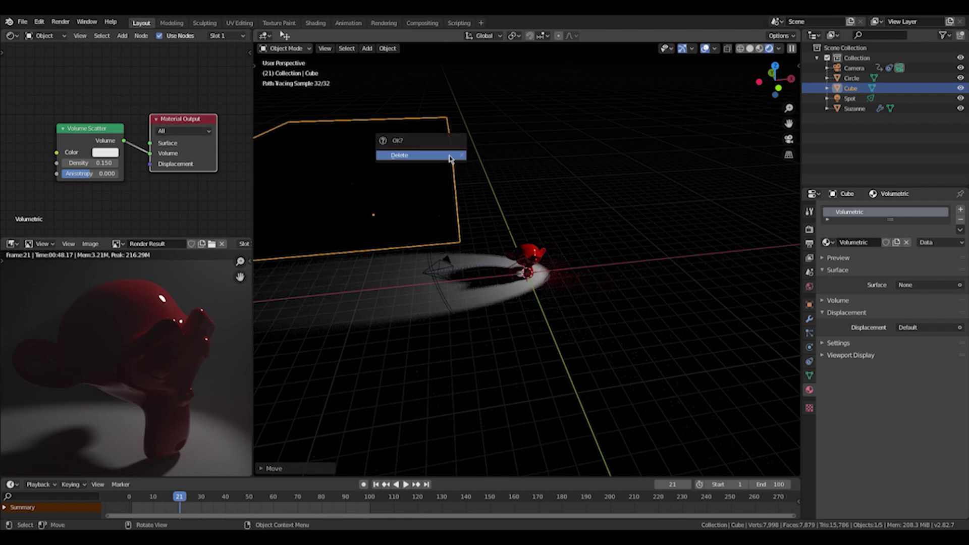
# Delete the volume cube and re-render frame 21 through the camera, finishing in 12.38 seconds
pyautogui.click(450, 157)
pyautogui.press('KP_0')
pyautogui.press('F12')
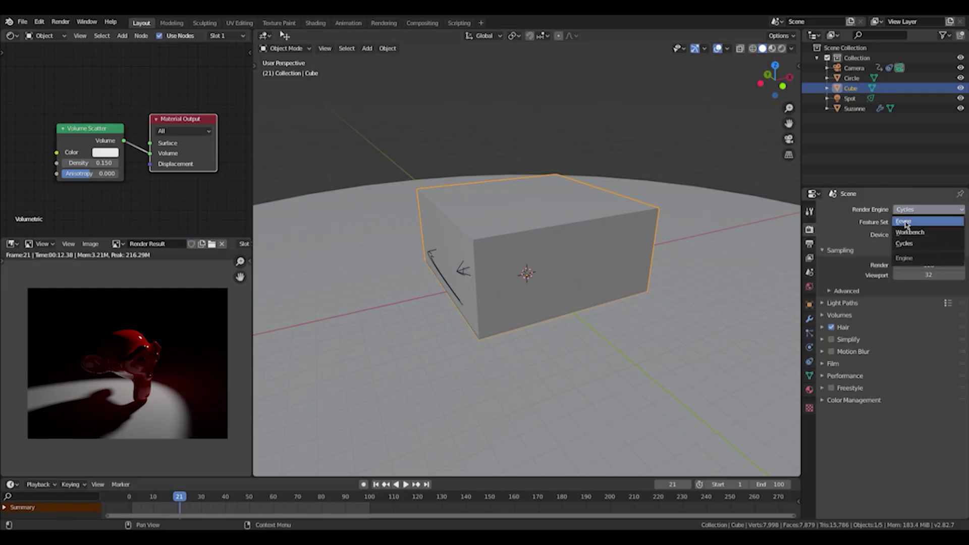
# Switch to Eevee, preview Rendered shading through the camera, and render frame 21 in 0.53 seconds
pyautogui.click(906, 224)
pyautogui.press('KP_0')
pyautogui.press('z')
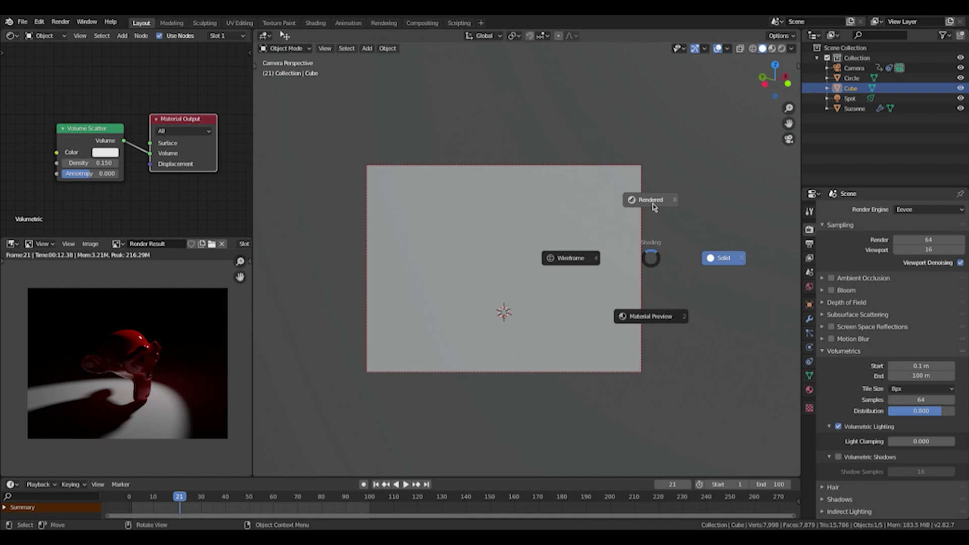
pyautogui.click(653, 206)
pyautogui.press('F12')
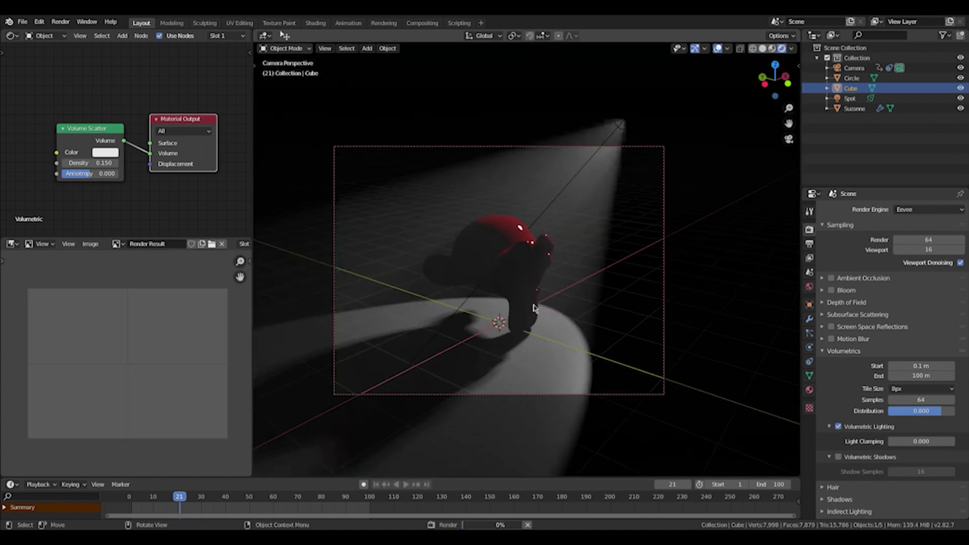
pyautogui.scroll(1, 141, 361)
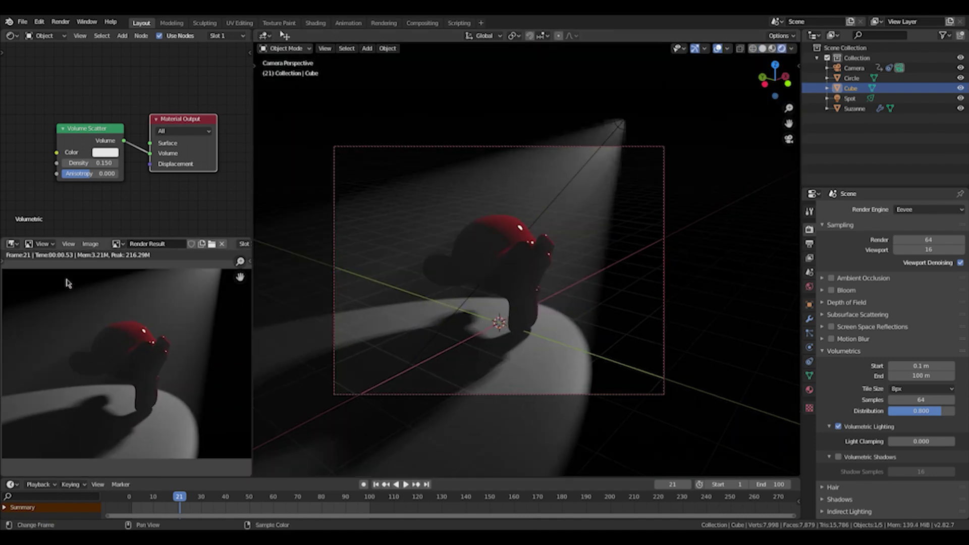
pyautogui.scroll(-1, 172, 361)
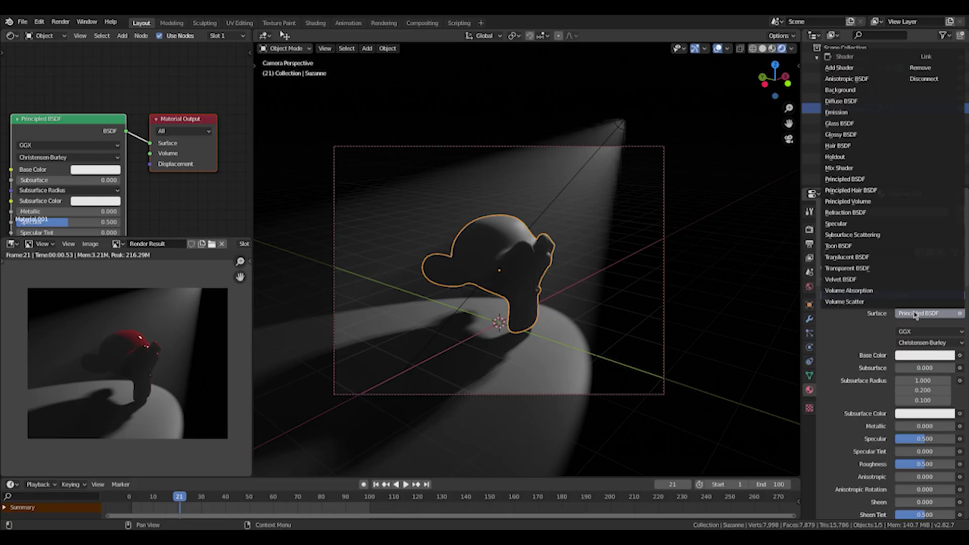
# Make Suzanne's material a zero-strength Emission named 'Darkness' and unlink the cube's material
pyautogui.click(858, 112)
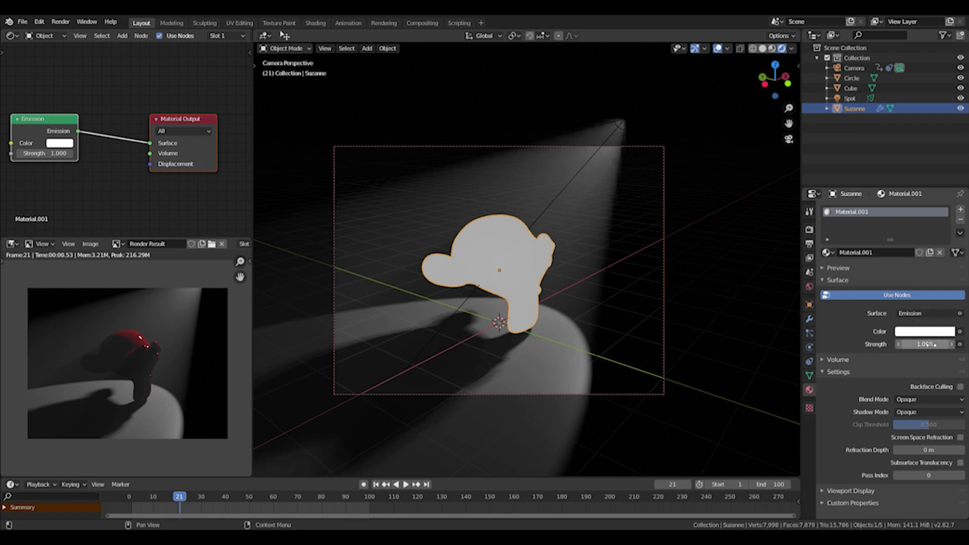
pyautogui.doubleClick(862, 213)
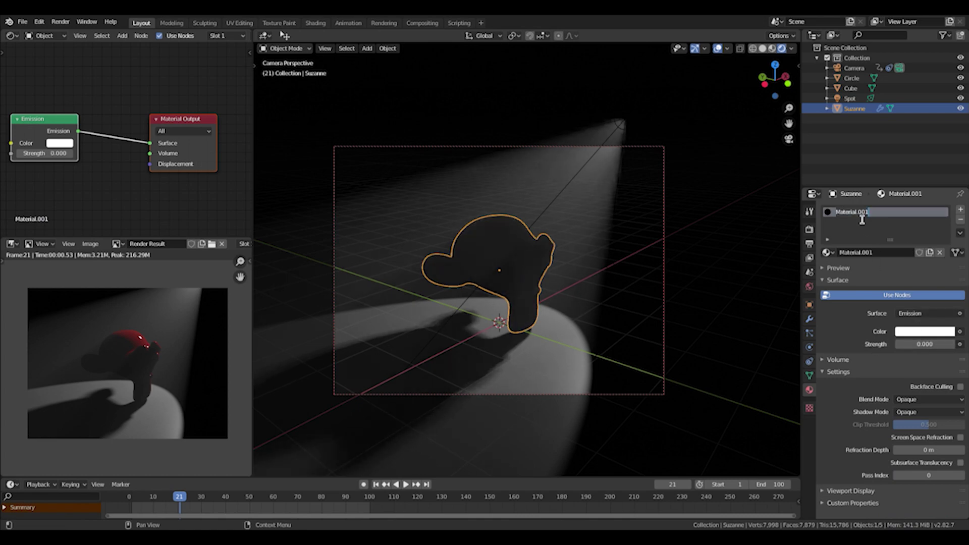
pyautogui.write('Darkness')
pyautogui.press('Return')
pyautogui.click(631, 361)
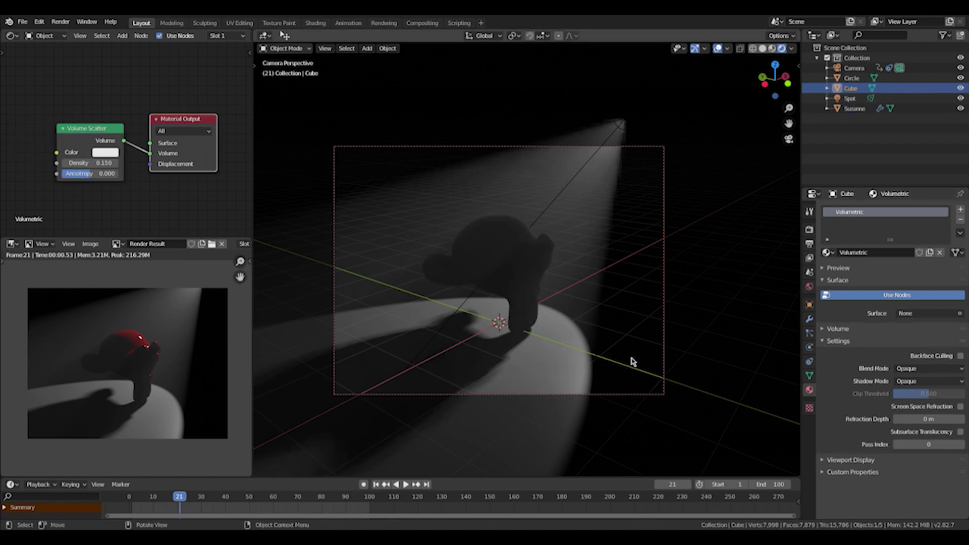
pyautogui.click(939, 252)
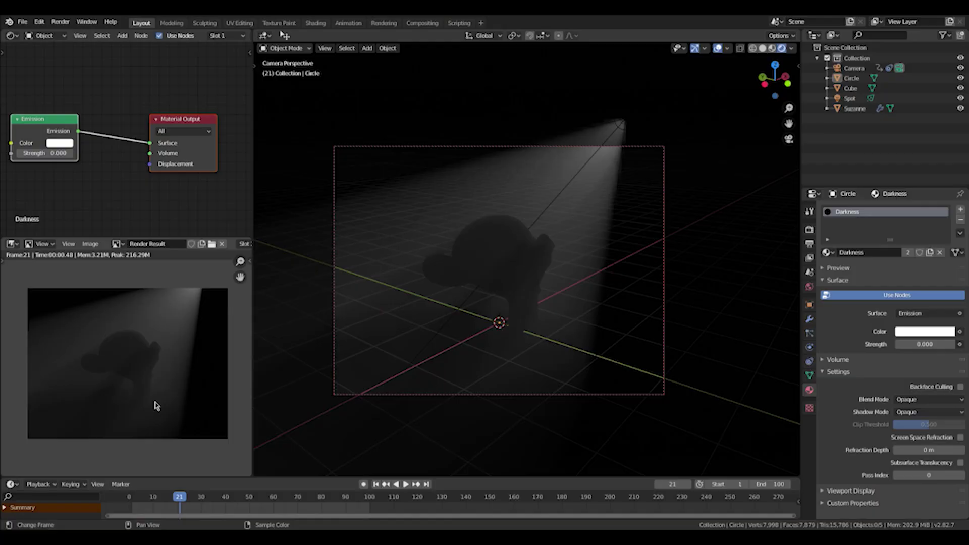
# Maximize the render result and zoom and pan across the dim Eevee light beam
pyautogui.hotkey('ctrl', 'space')
pyautogui.scroll(4, 524, 295)
pyautogui.moveTo(530, 288); pyautogui.dragTo(487, 288, button='middle')
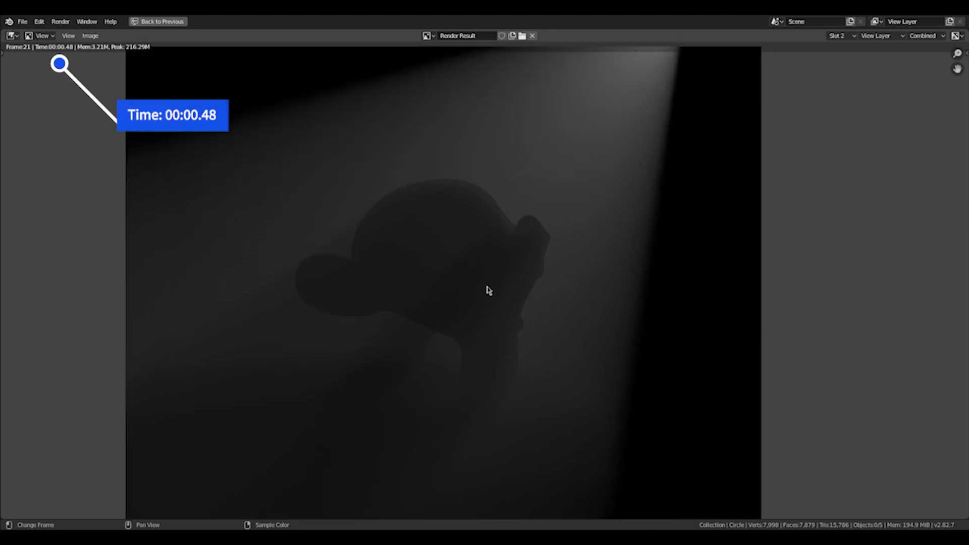
pyautogui.scroll(-1, 488, 289)
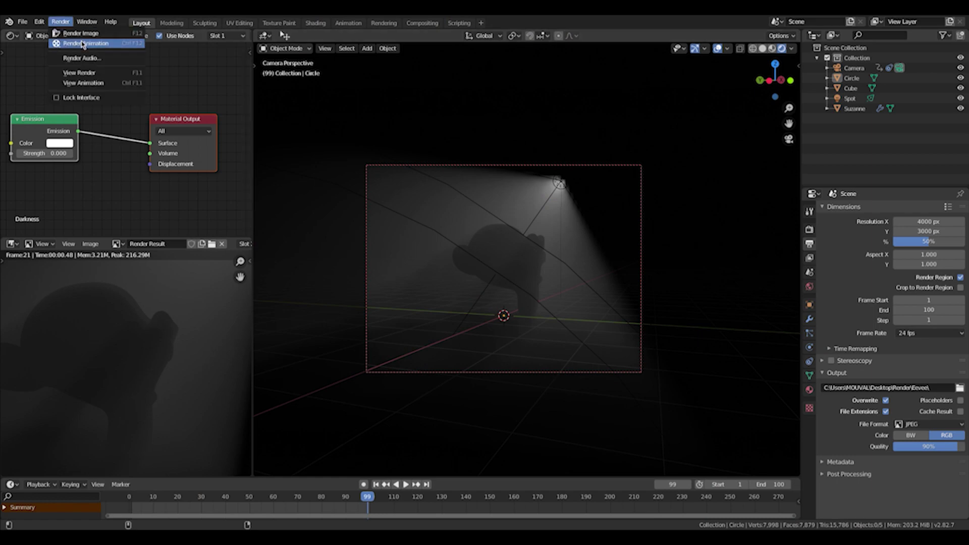
# Render the Eevee light-mask animation as 100 JPEG frames
pyautogui.click(83, 45)
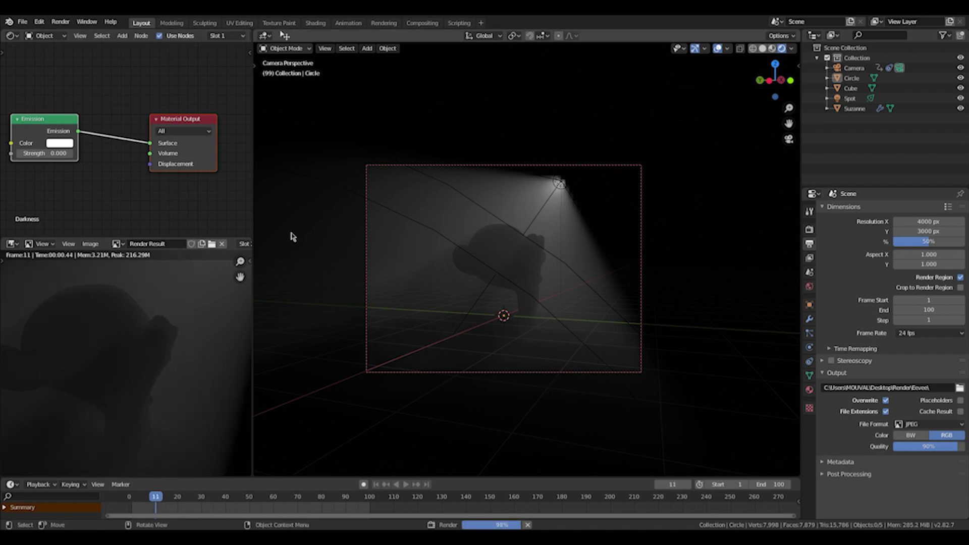
pyautogui.scroll(-2, 291, 236)
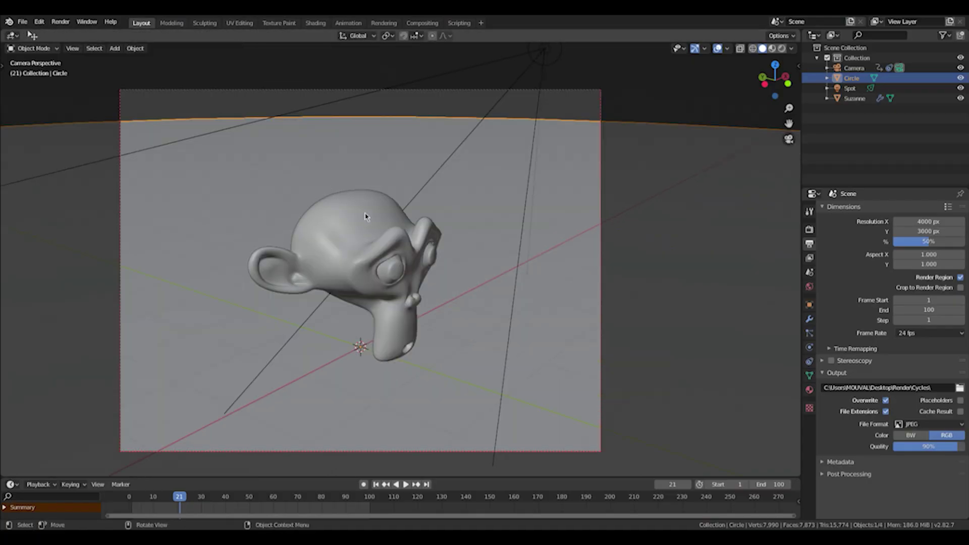
# Split the 3D view into a Video Sequencer strip timeline below and a sequencer Preview above
pyautogui.scroll(-2, 366, 217)
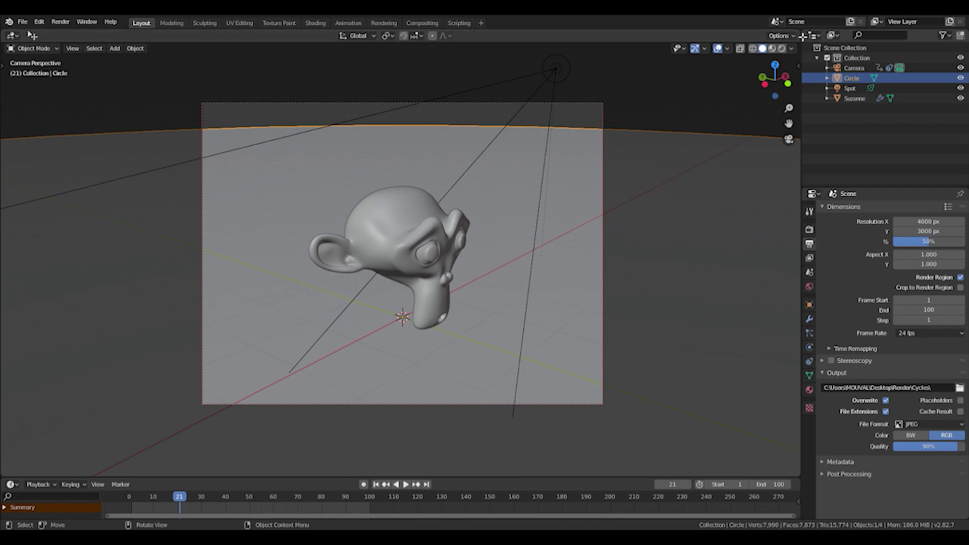
pyautogui.moveTo(803, 36); pyautogui.dragTo(798, 243)
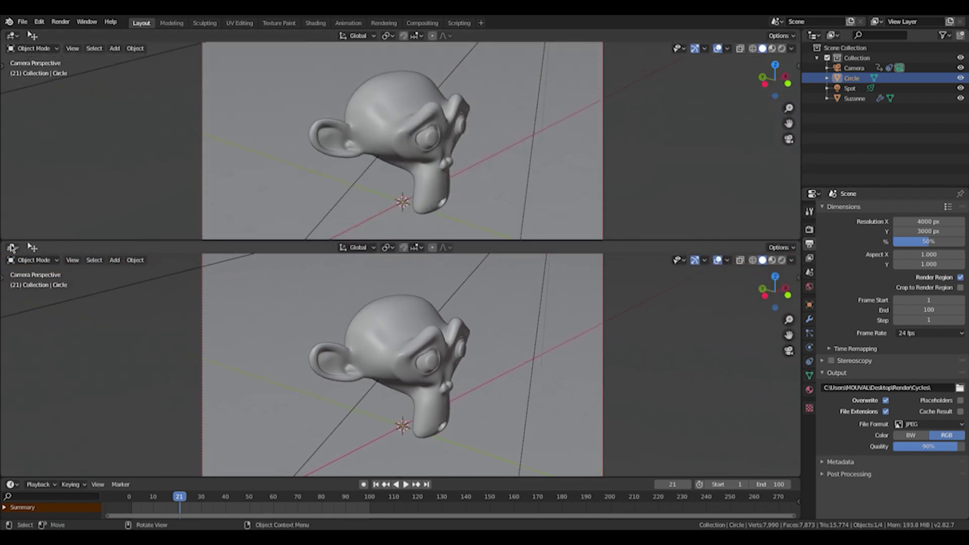
pyautogui.click(12, 248)
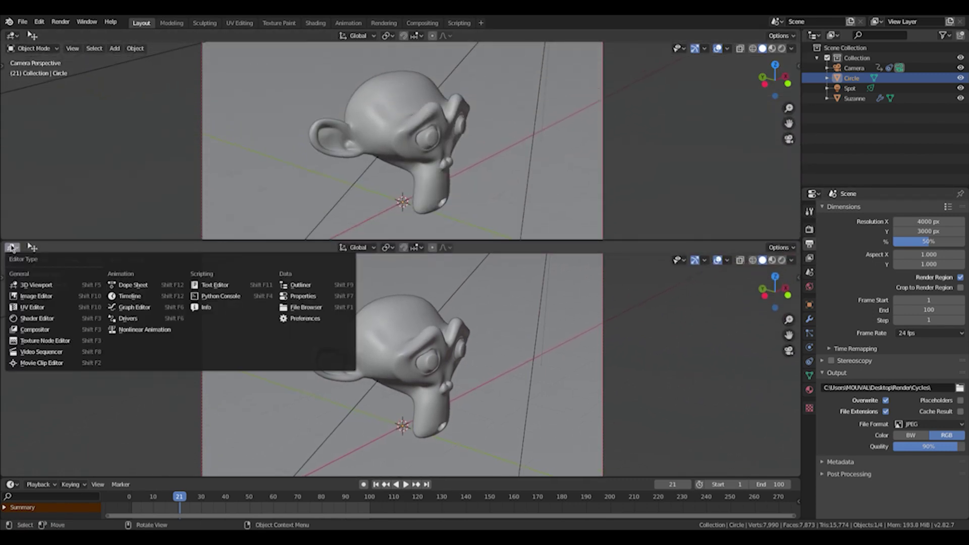
pyautogui.click(41, 352)
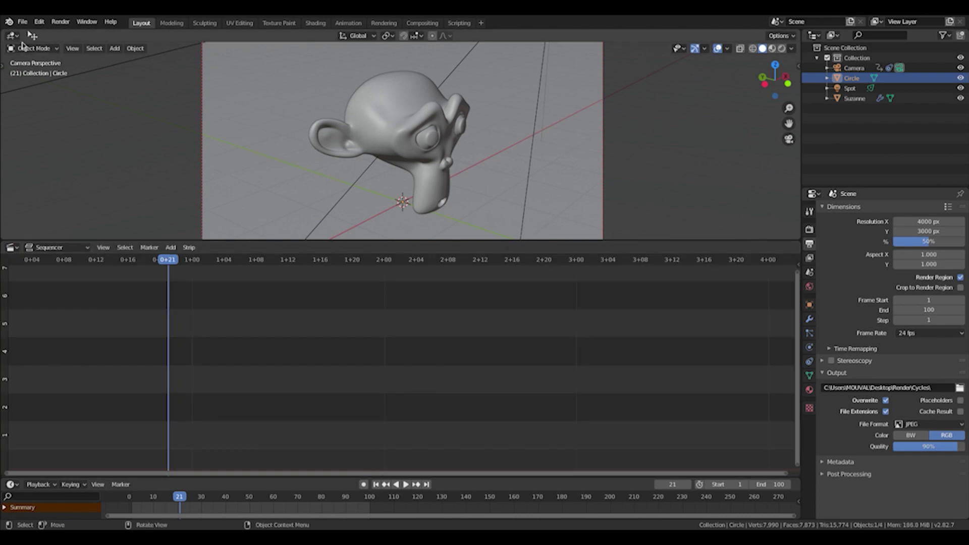
pyautogui.click(11, 36)
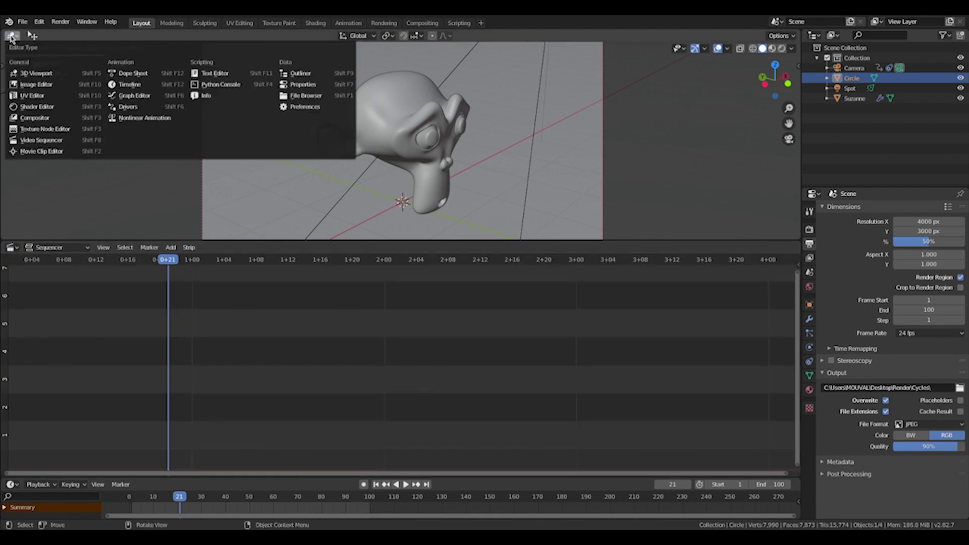
pyautogui.click(52, 140)
pyautogui.click(56, 36)
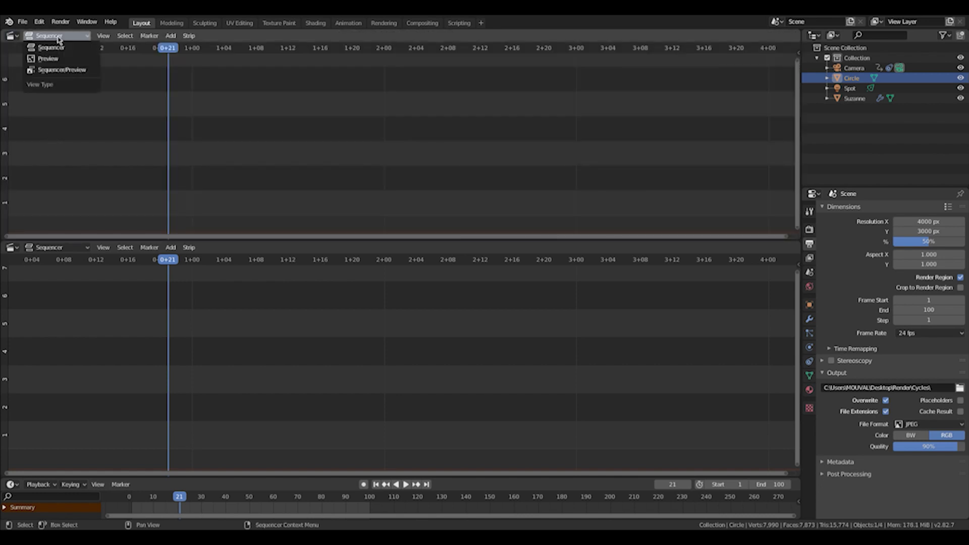
pyautogui.click(50, 59)
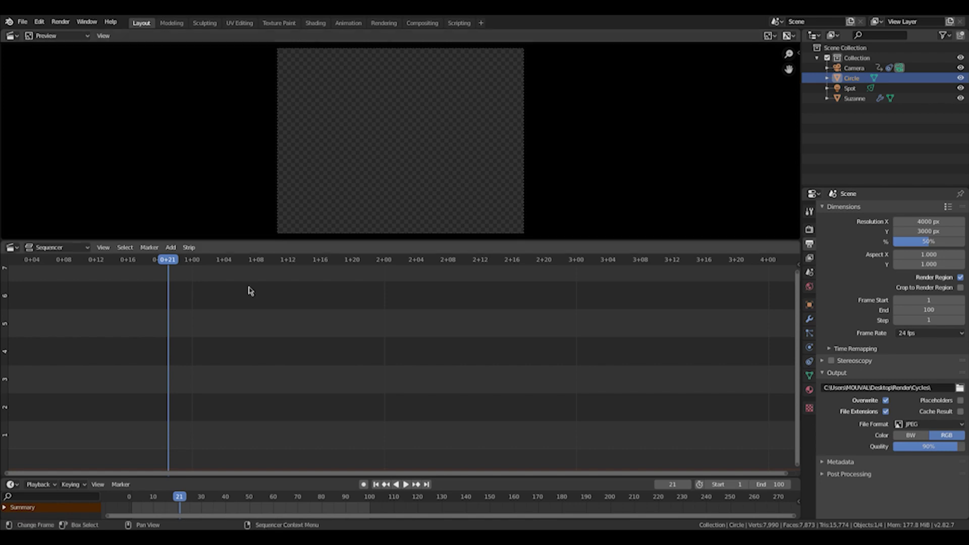
# Import the Cycles frames, then the Eevee mask frames above them, align both at frame start, and play back
pyautogui.click(172, 248)
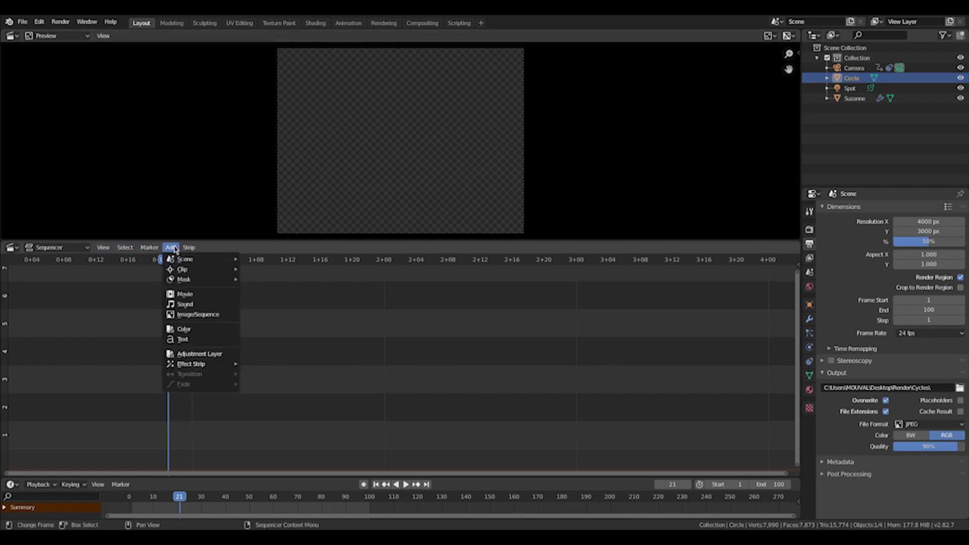
pyautogui.click(184, 314)
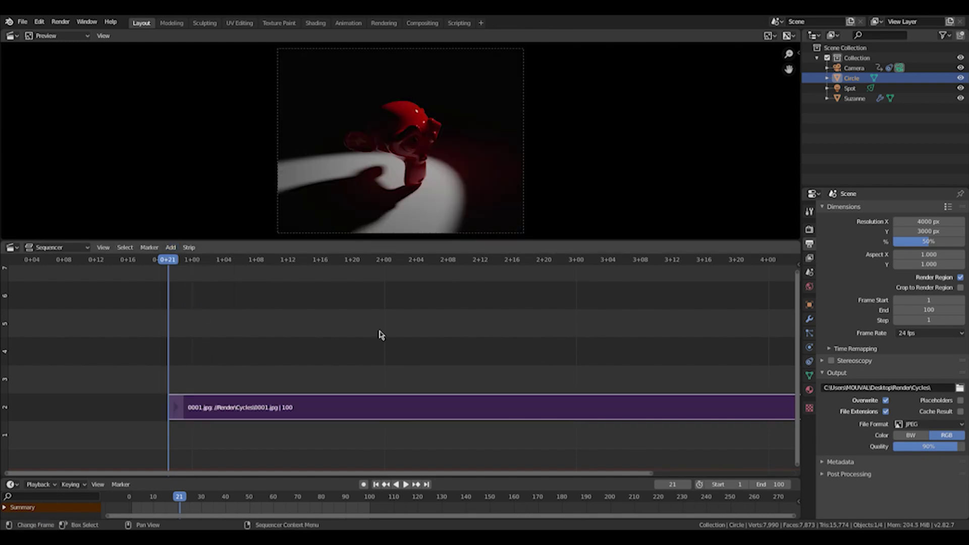
pyautogui.click(172, 248)
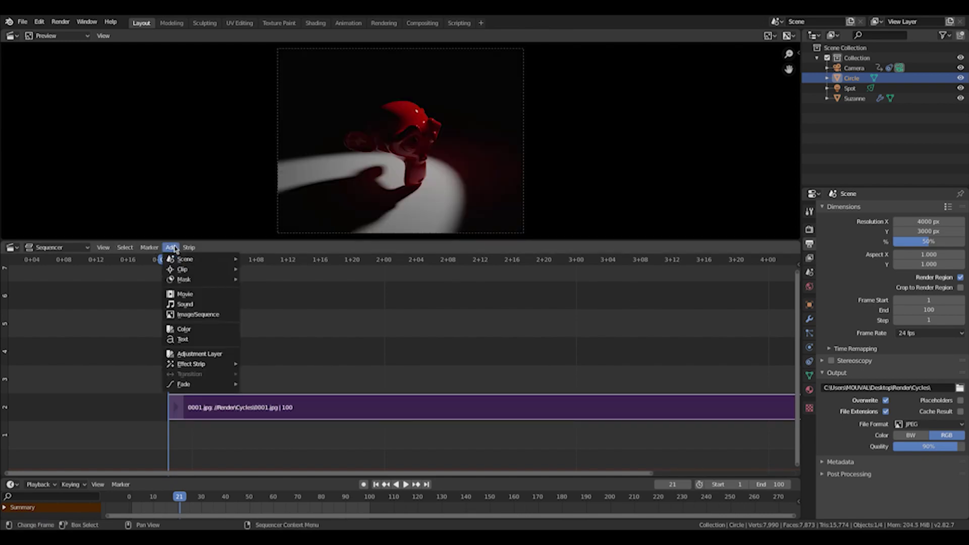
pyautogui.click(184, 314)
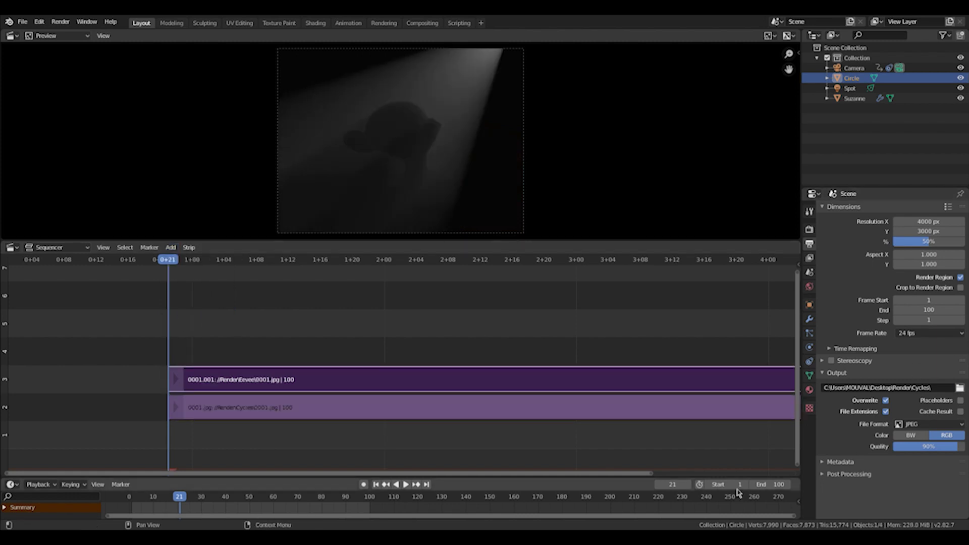
pyautogui.press('Home')
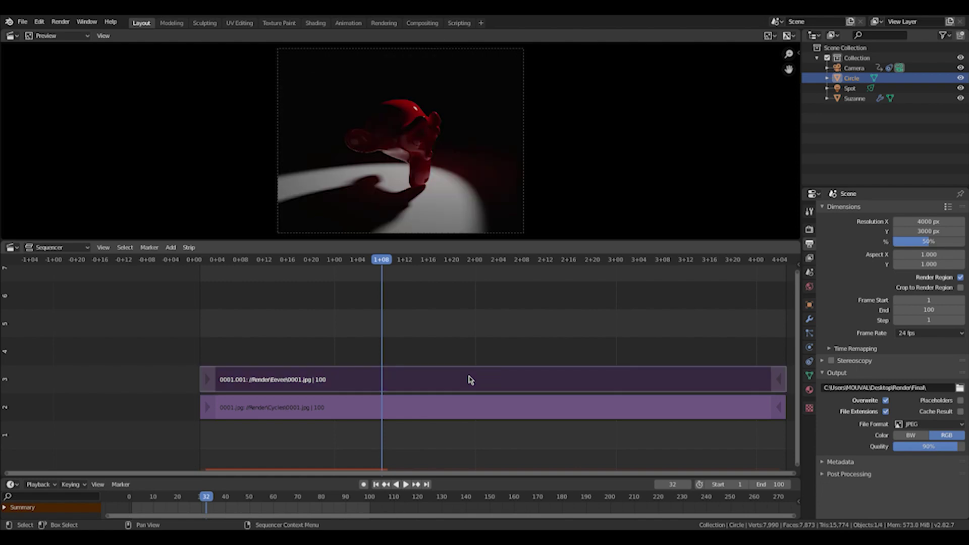
pyautogui.hotkey('alt', 'h')
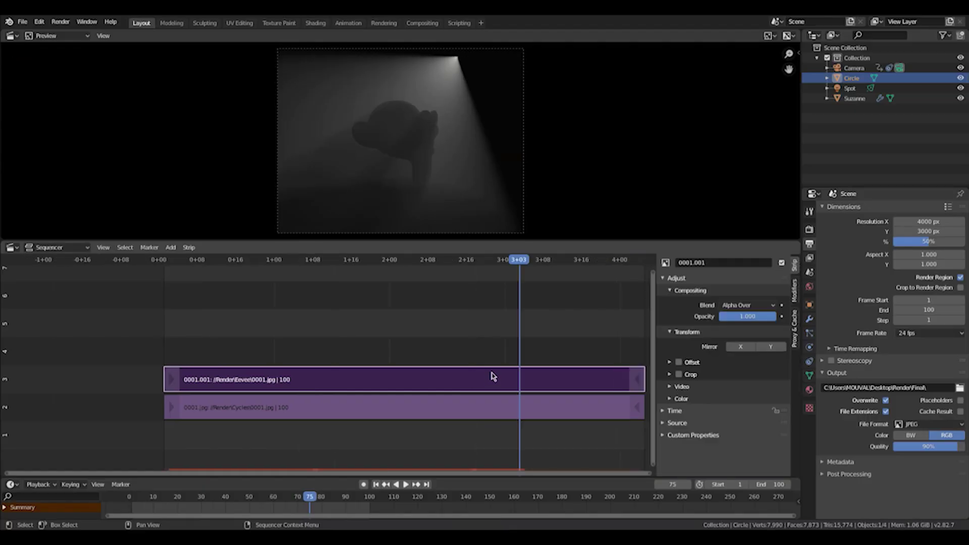
# Try Lighten on the Eevee strip's blend mode, then settle on Screen
pyautogui.click(741, 307)
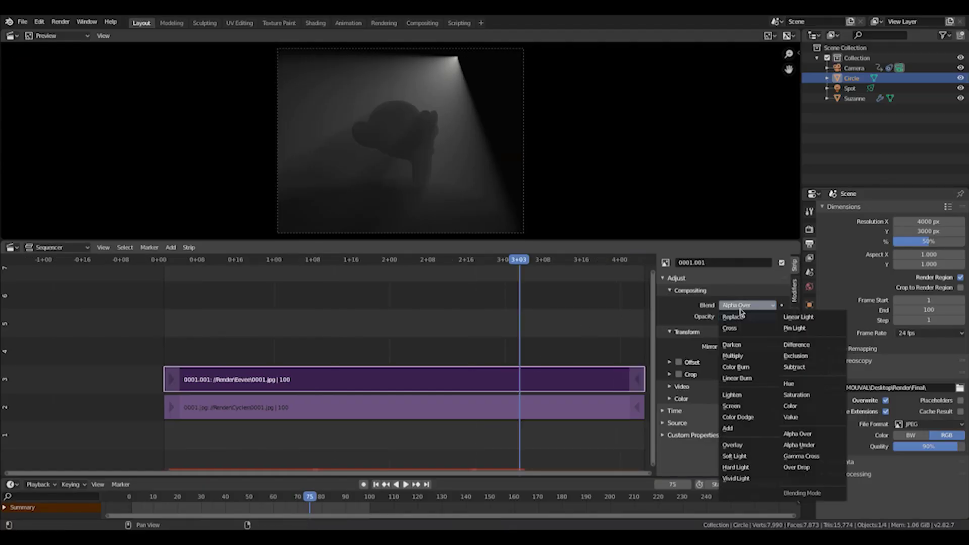
pyautogui.click(746, 397)
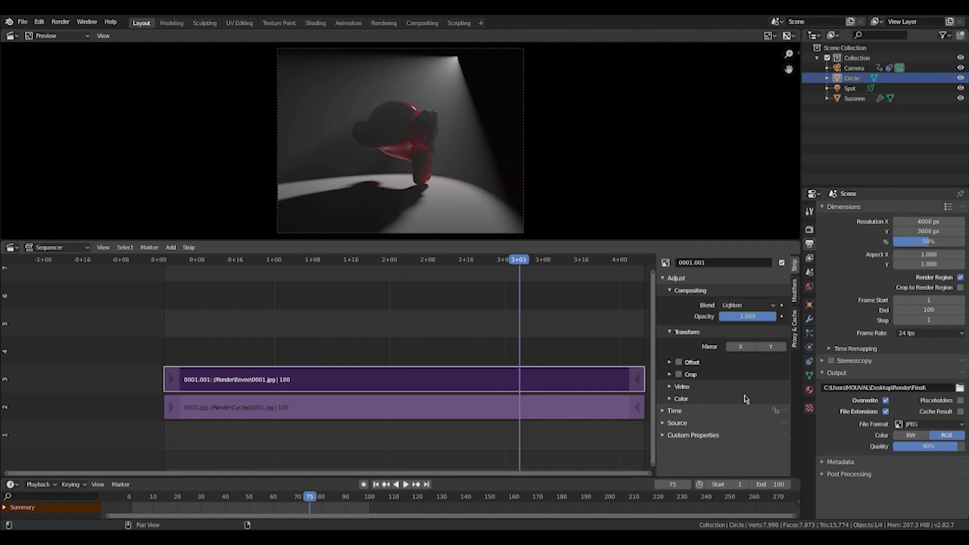
pyautogui.click(758, 306)
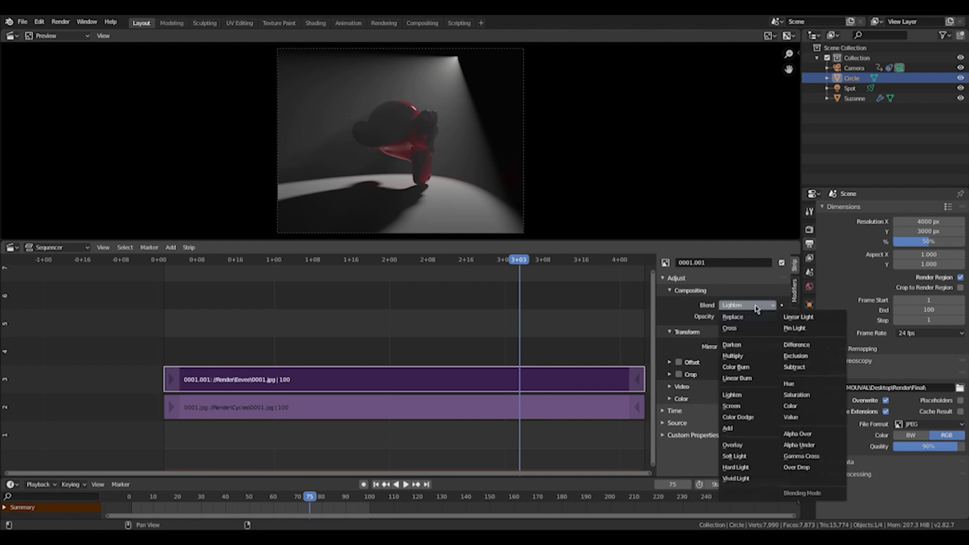
pyautogui.click(753, 406)
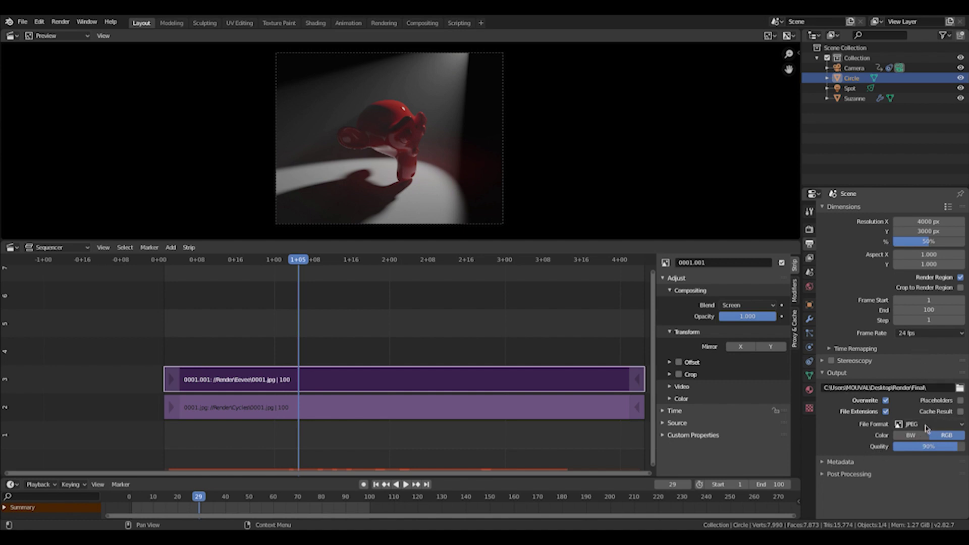
# Change the output file format from JPEG to FFmpeg video with an MPEG-4 container
pyautogui.click(918, 425)
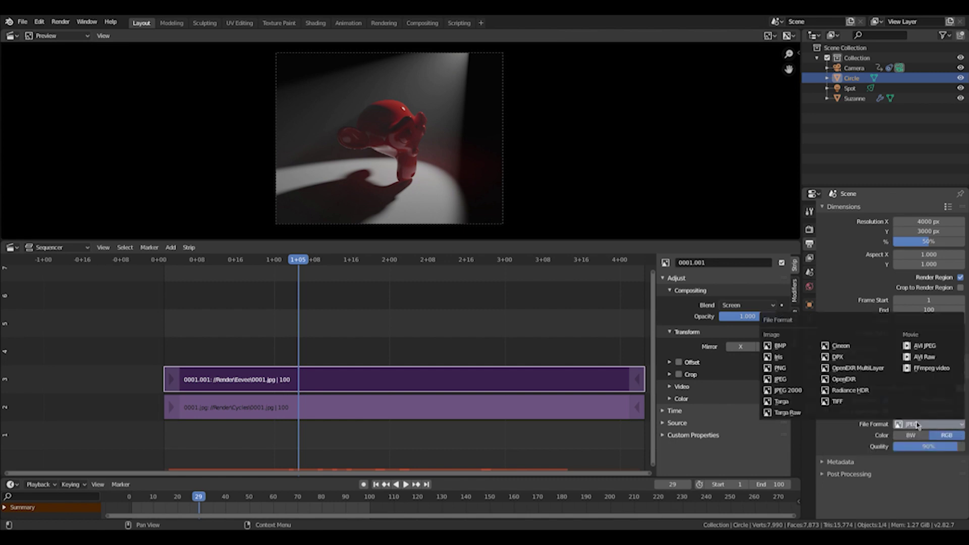
pyautogui.click(929, 369)
pyautogui.click(850, 452)
pyautogui.click(928, 466)
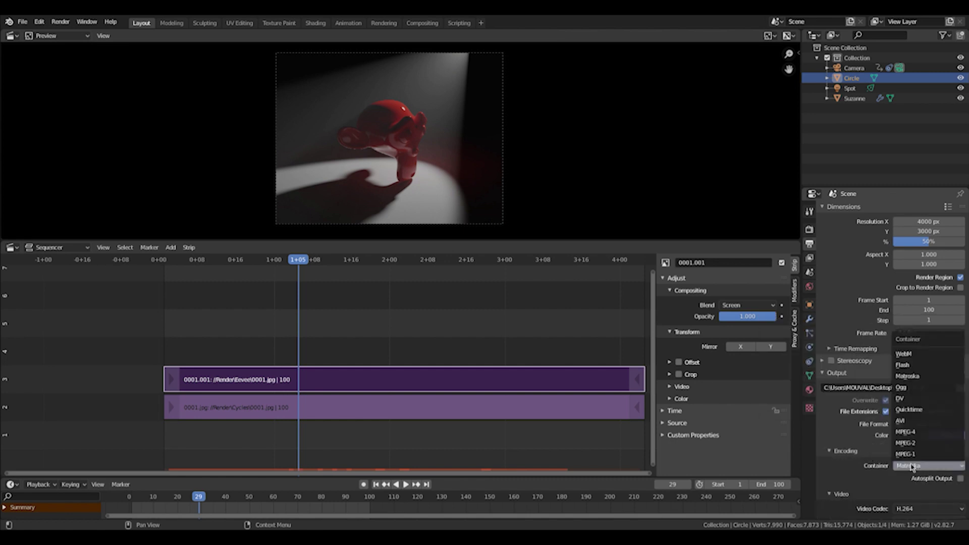
pyautogui.click(917, 433)
pyautogui.scroll(-5, 917, 433)
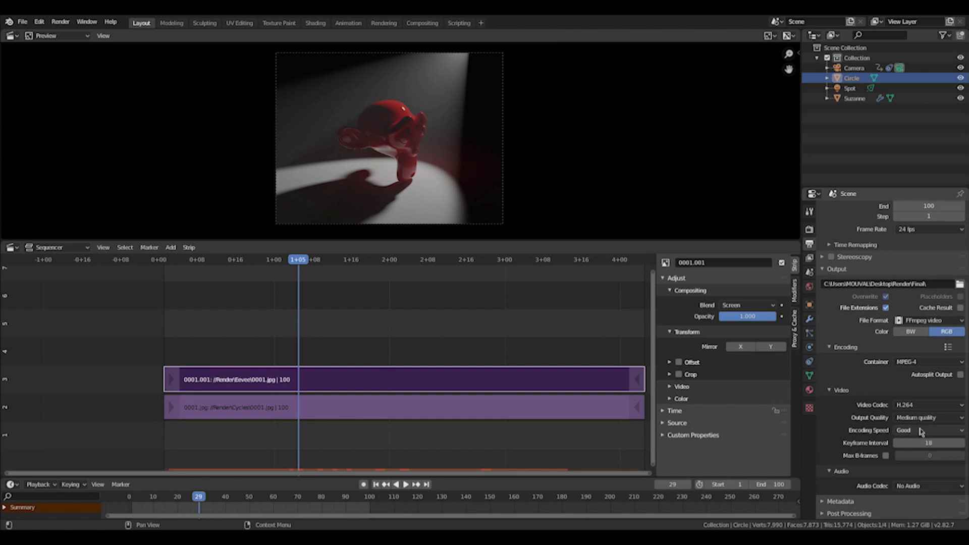
# Attempt the animation render, then switch off Render Region after the border error
pyautogui.click(63, 26)
pyautogui.click(74, 44)
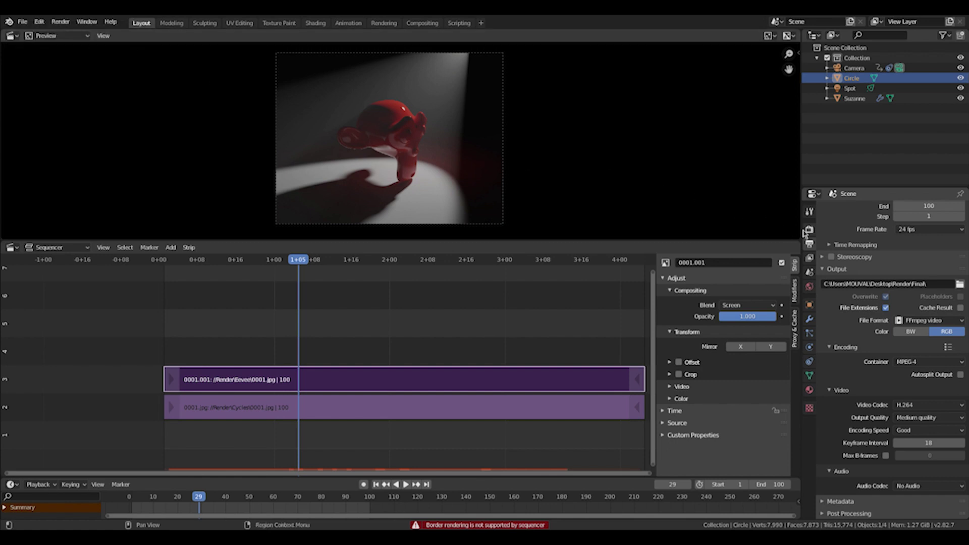
pyautogui.click(809, 230)
pyautogui.click(810, 244)
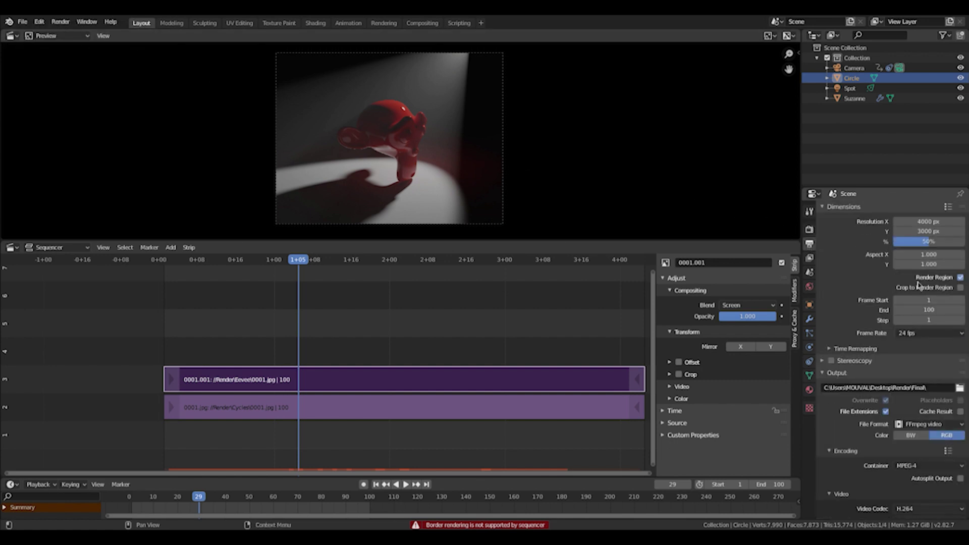
pyautogui.click(960, 278)
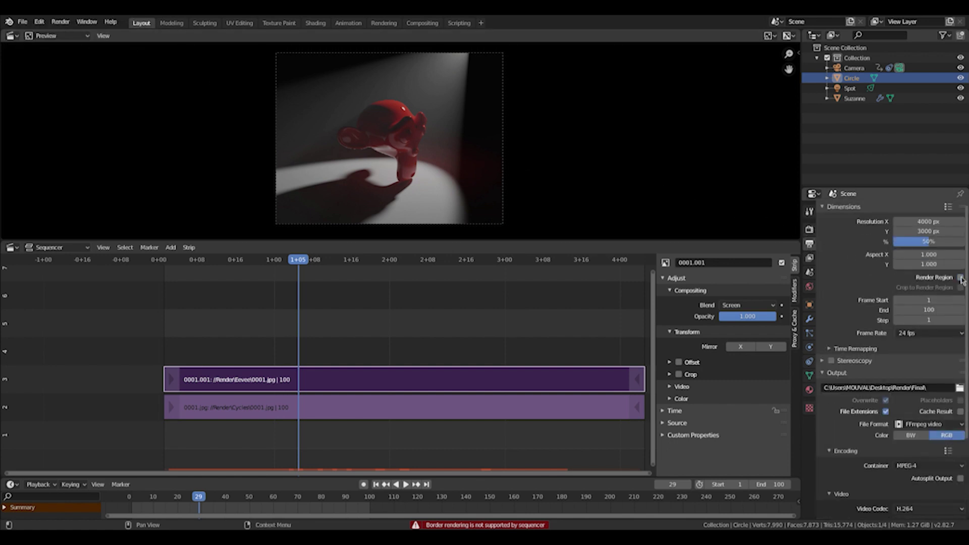
# Render the Screen-blended sequencer composite as an animation, restarting the render once
pyautogui.click(60, 21)
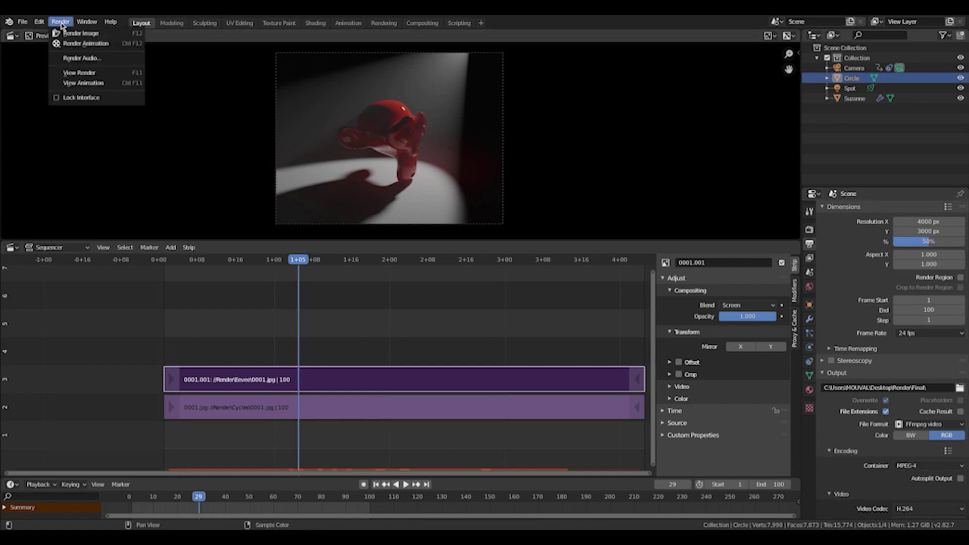
pyautogui.click(80, 45)
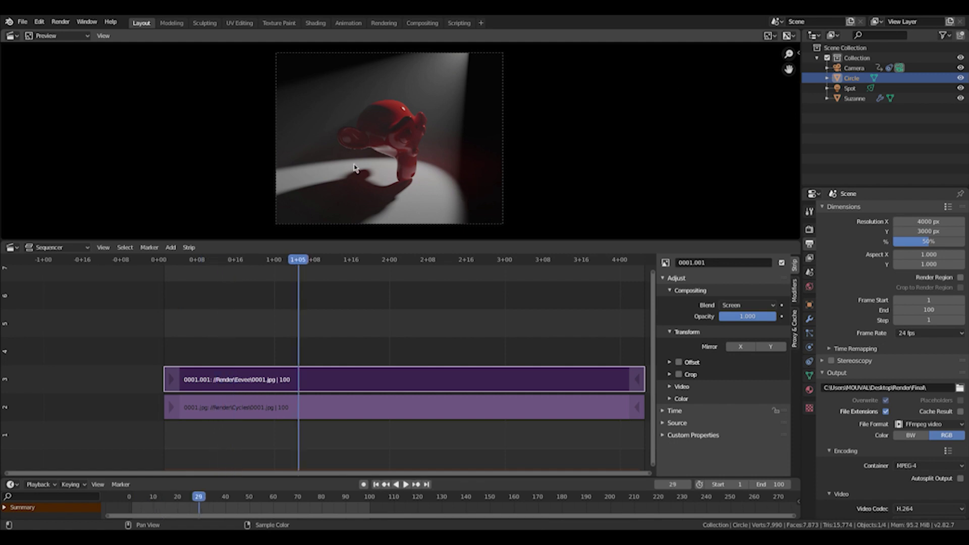
pyautogui.click(61, 23)
pyautogui.click(80, 44)
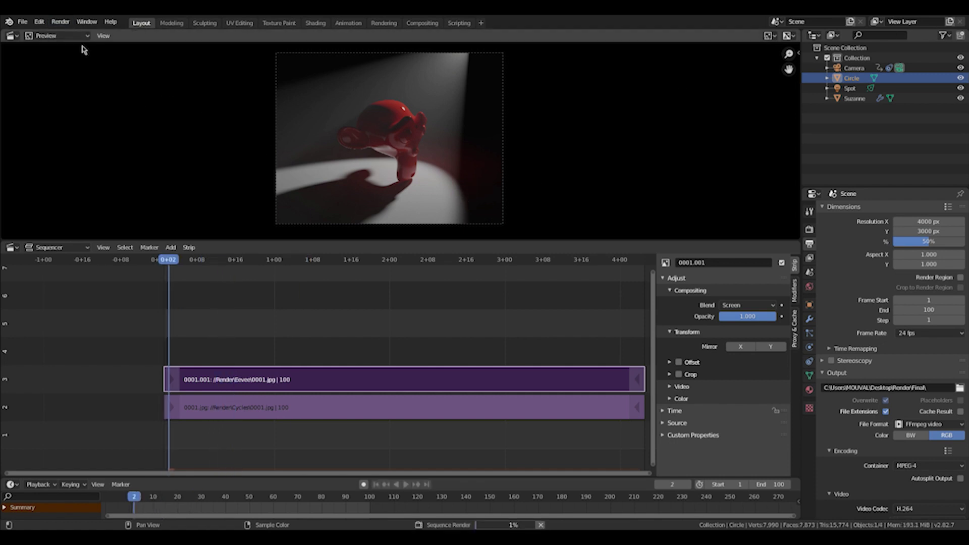